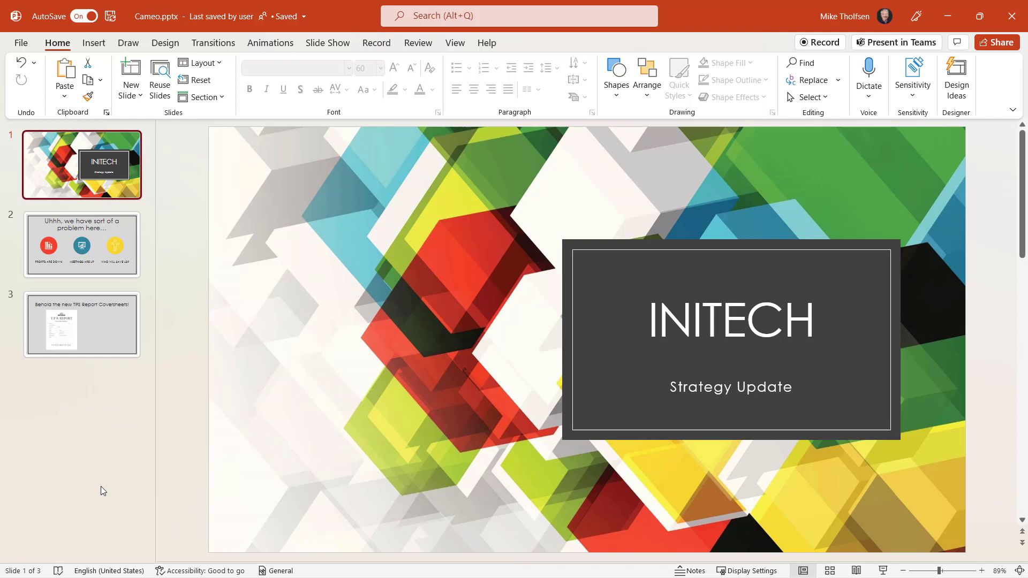
Insert a Cameo camera placeholder in the lower-right corner of slide 2.
click(75, 248)
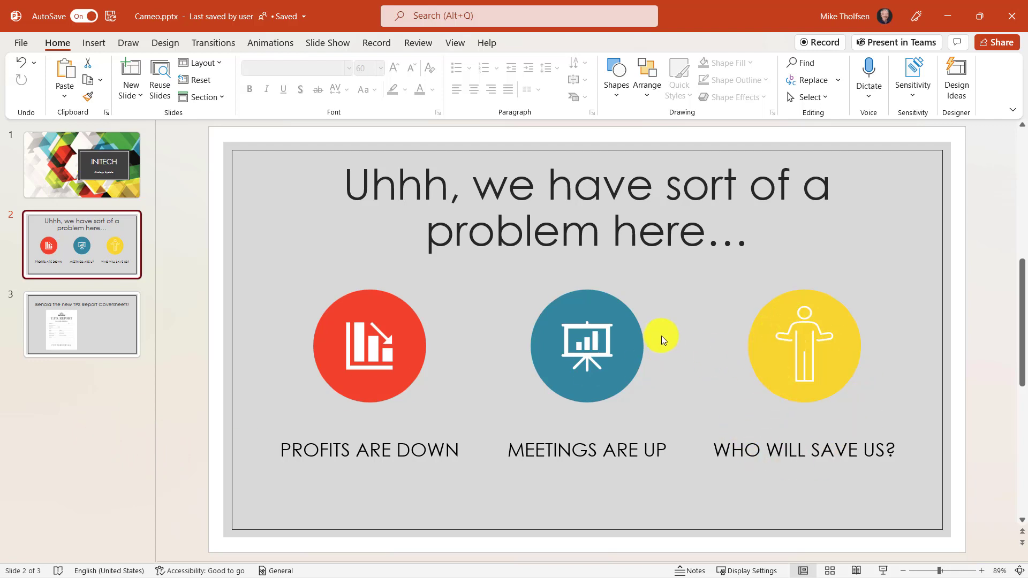
click(95, 43)
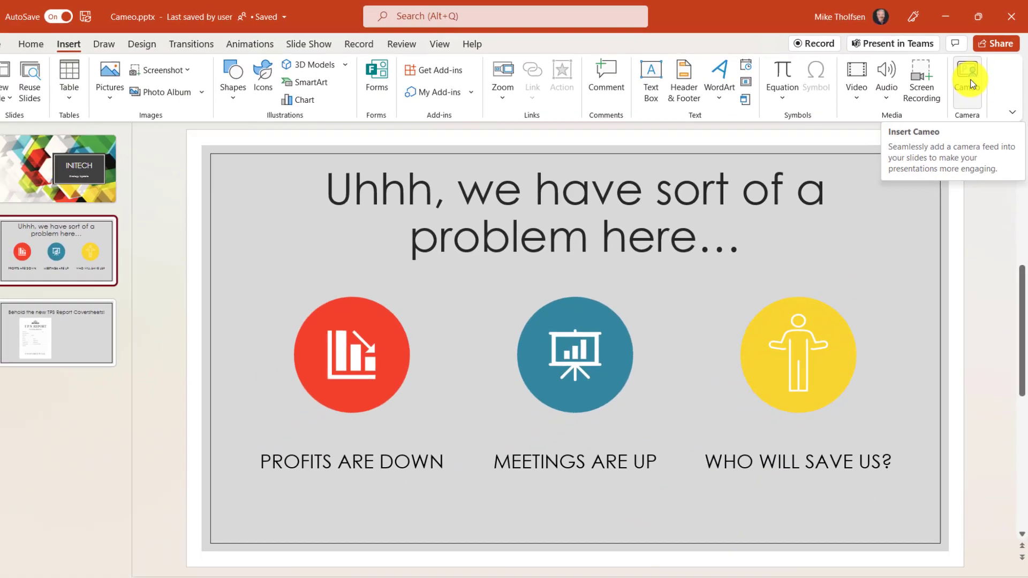
click(951, 112)
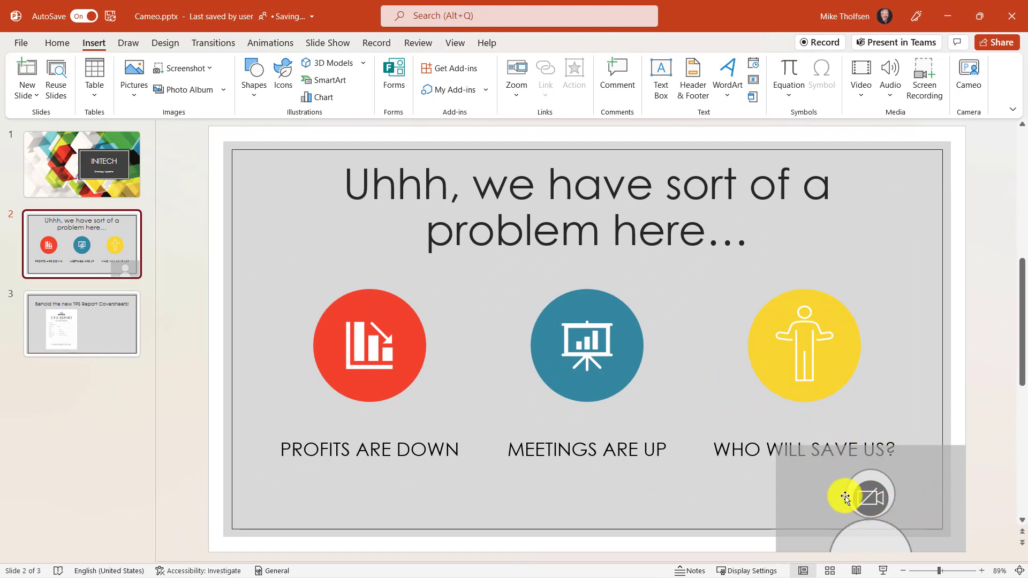
Turn on the live feed, give it the Simple Frame Circle style, and place it on the yellow icon.
click(875, 502)
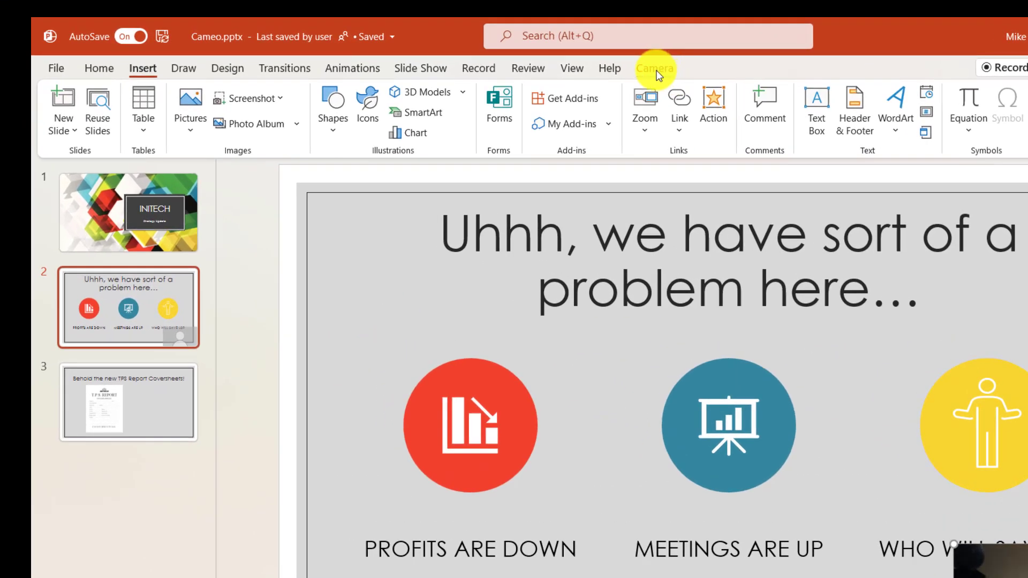
click(657, 70)
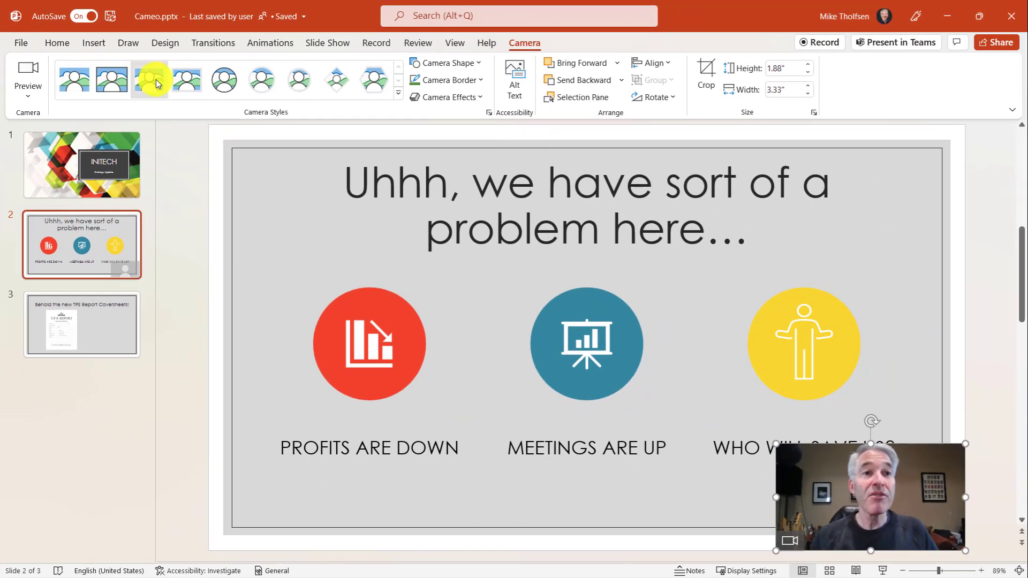
click(303, 82)
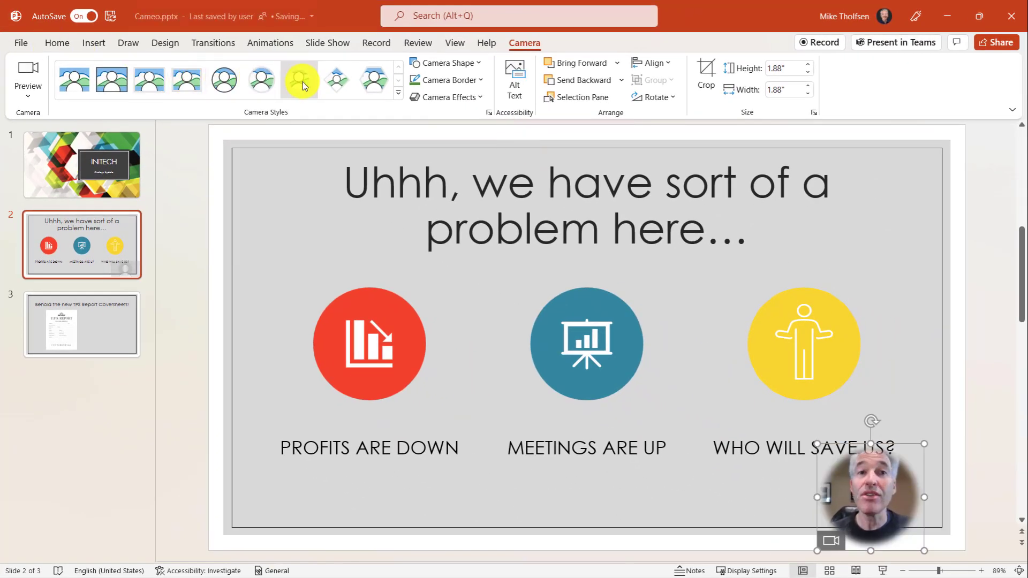
click(333, 79)
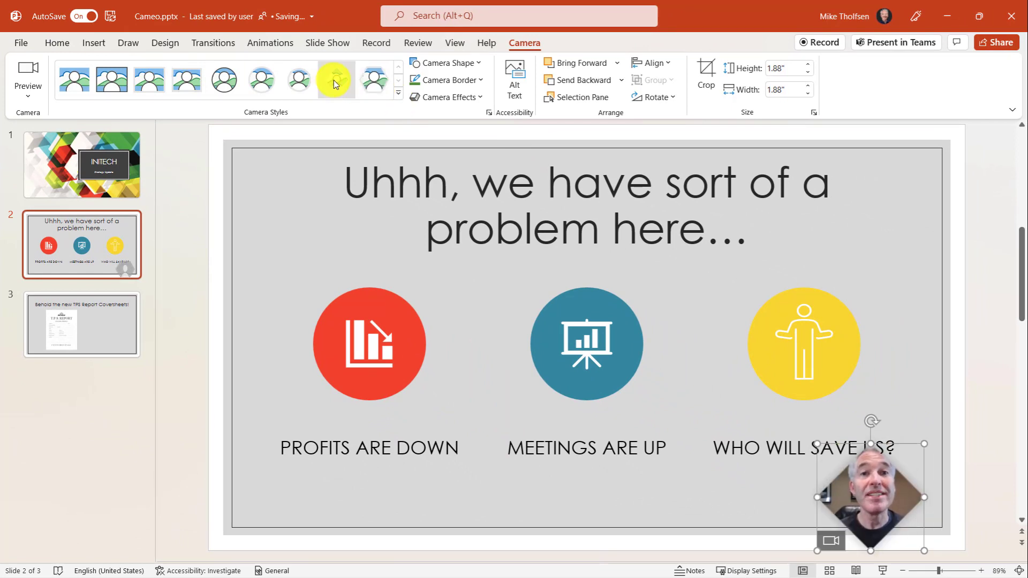
click(223, 78)
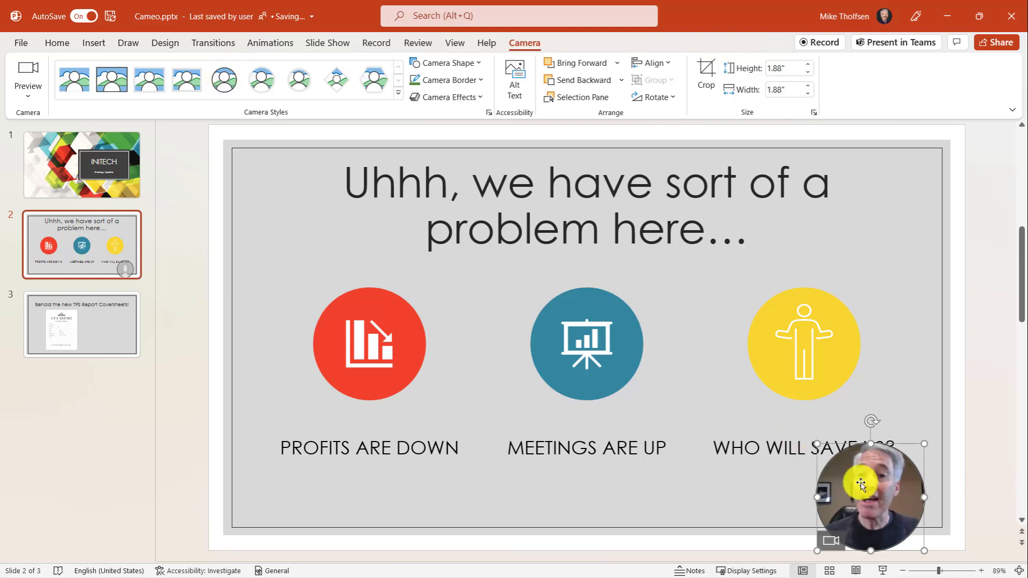
drag(858, 481, 795, 332)
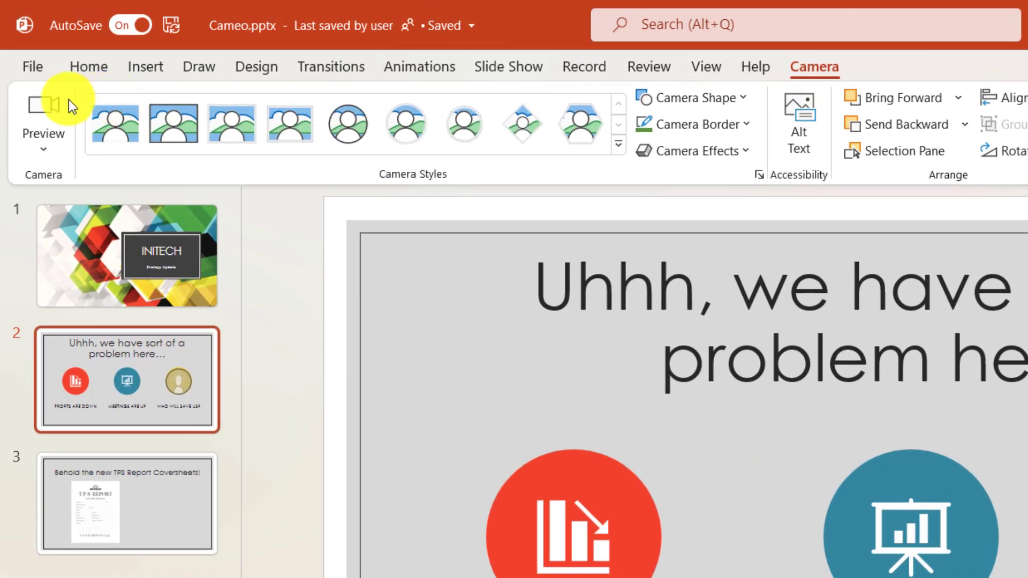
Check the Preview camera list, keep Surface Camera Front, and go to slide 3.
click(47, 143)
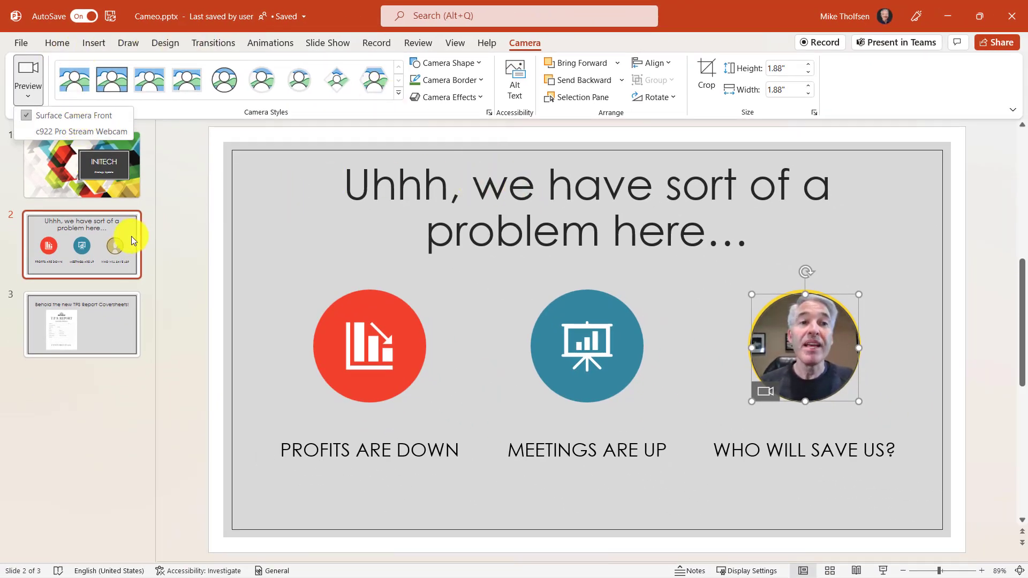
click(82, 310)
click(82, 310)
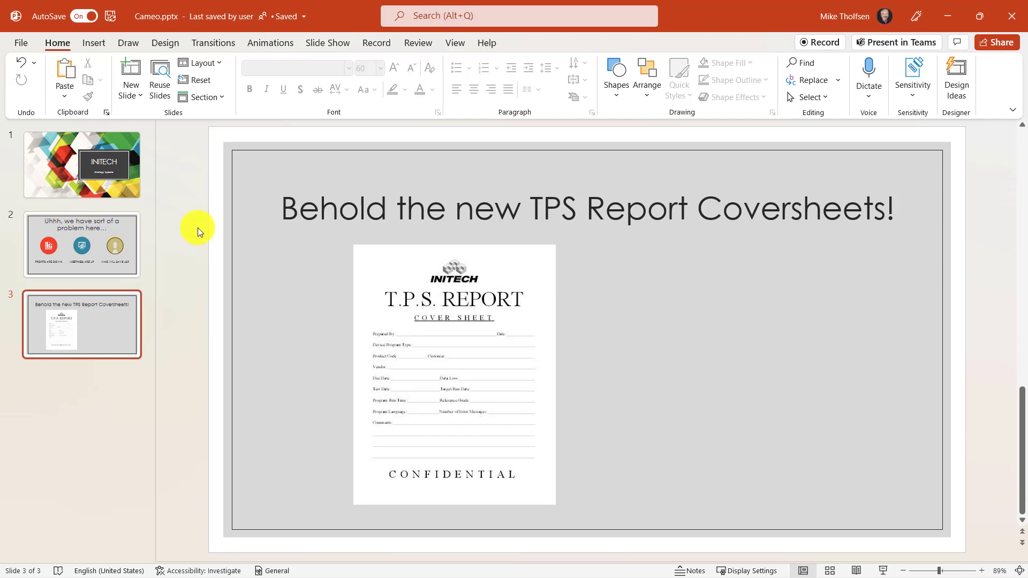
Insert a Cameo feed on slide 3 and place it right of the T.P.S. Report cover sheet.
click(95, 42)
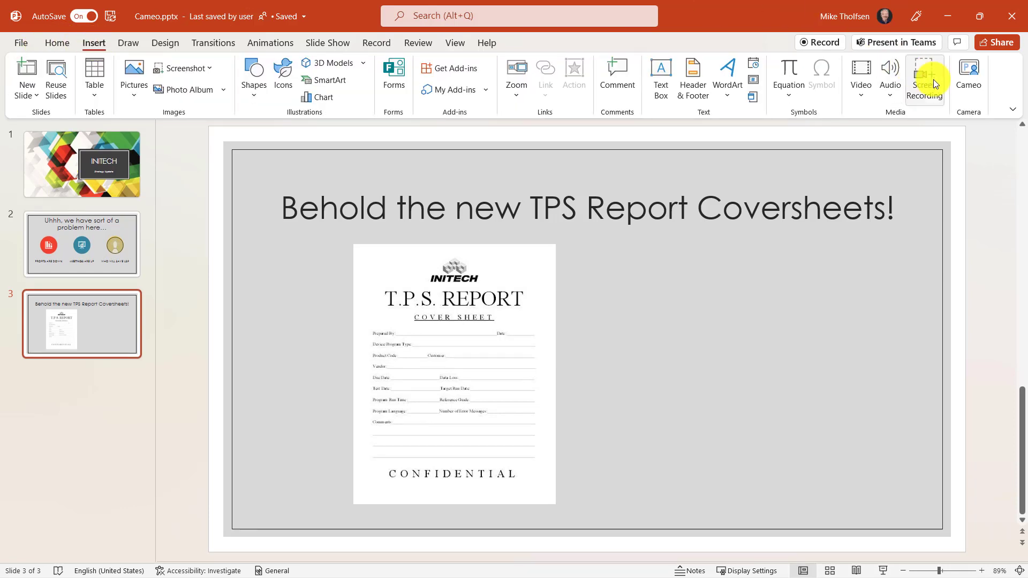
click(970, 80)
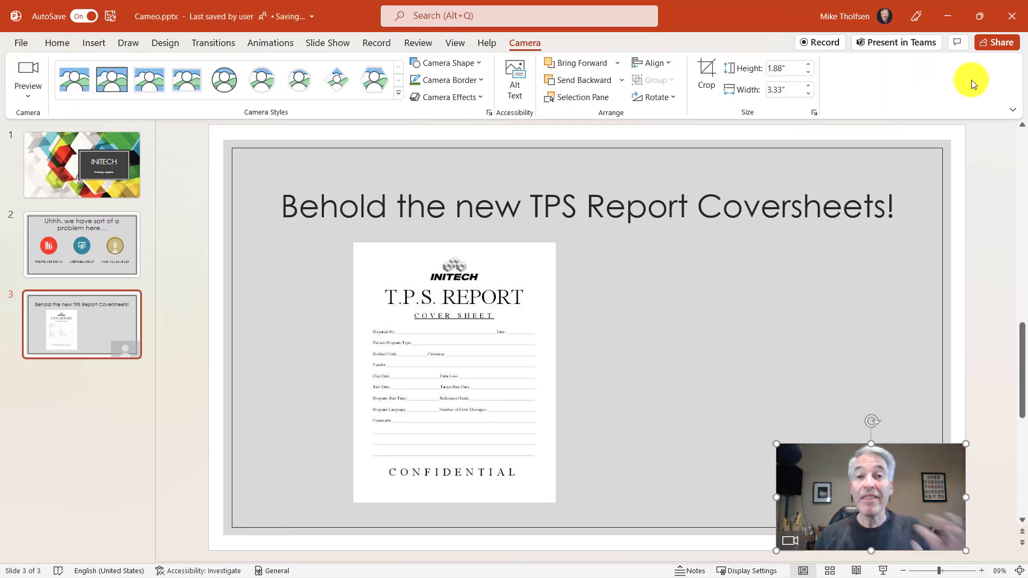
drag(824, 470, 692, 325)
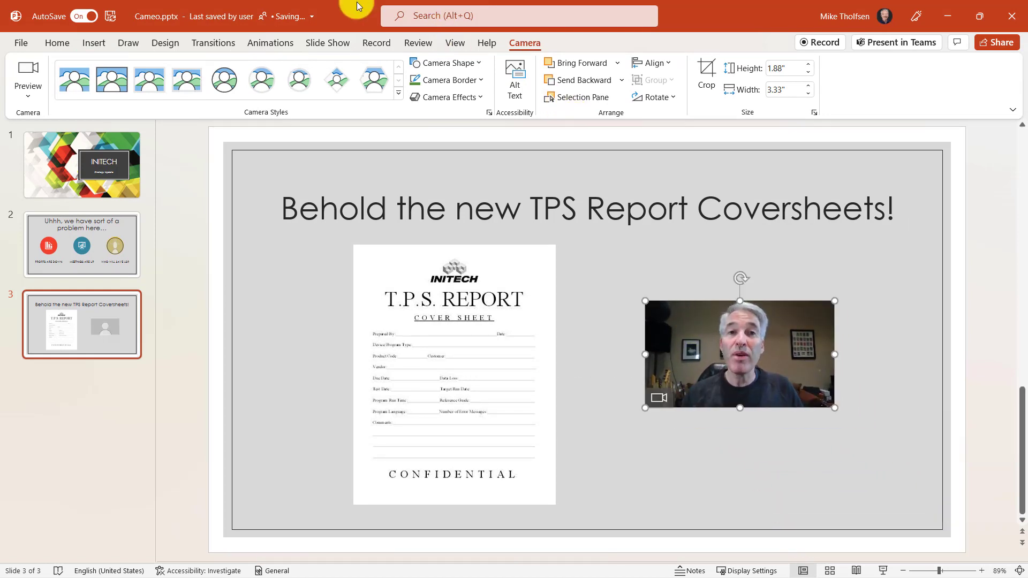
Crop slide 3's camera feed to a 5-Point Star and resize it to 3.7 by 4.1 inches.
click(455, 65)
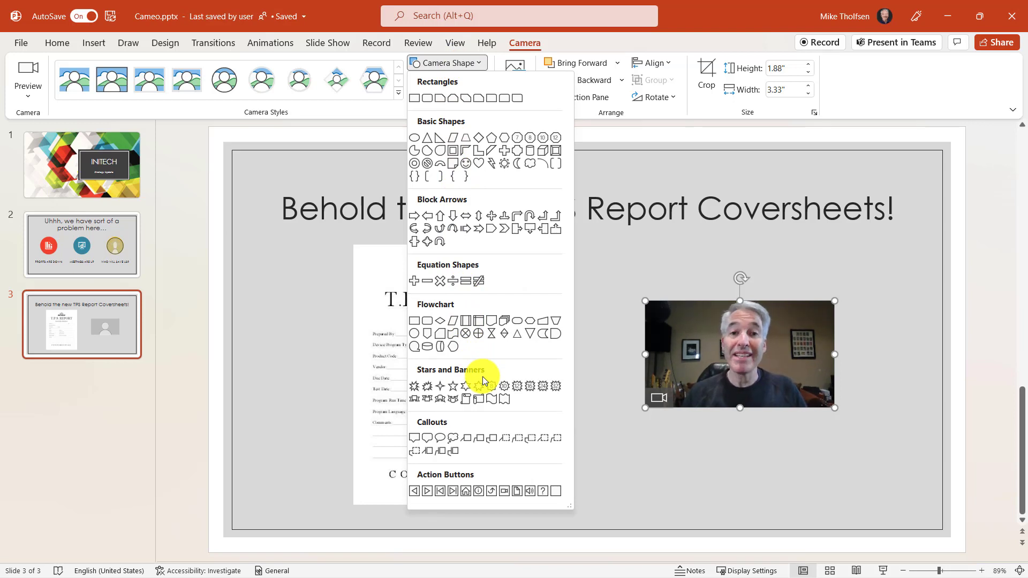
click(452, 386)
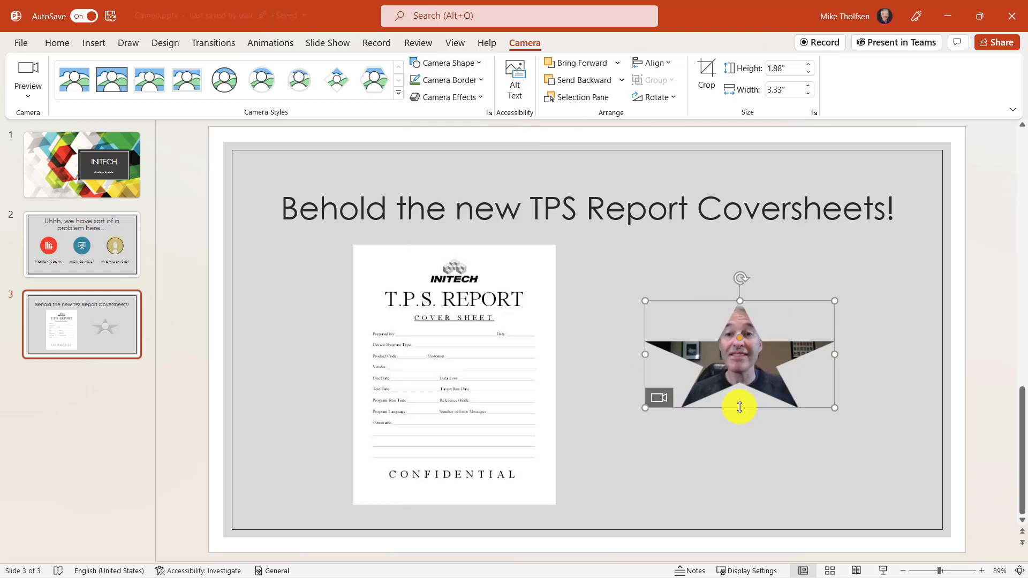
drag(741, 404, 725, 352)
drag(826, 425, 865, 463)
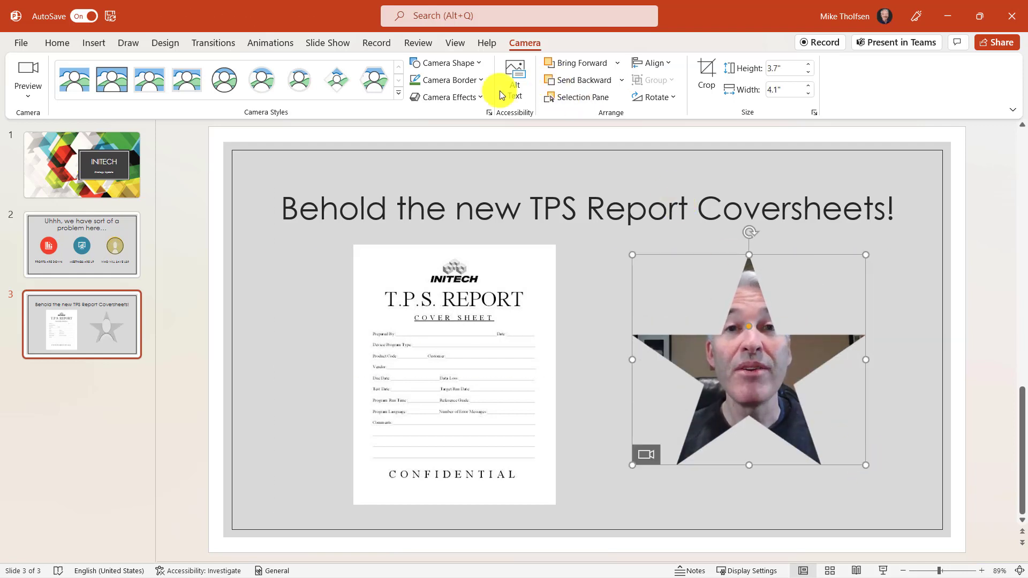
Give the star camera feed a gold Camera Border and a yellow Glow effect.
click(466, 81)
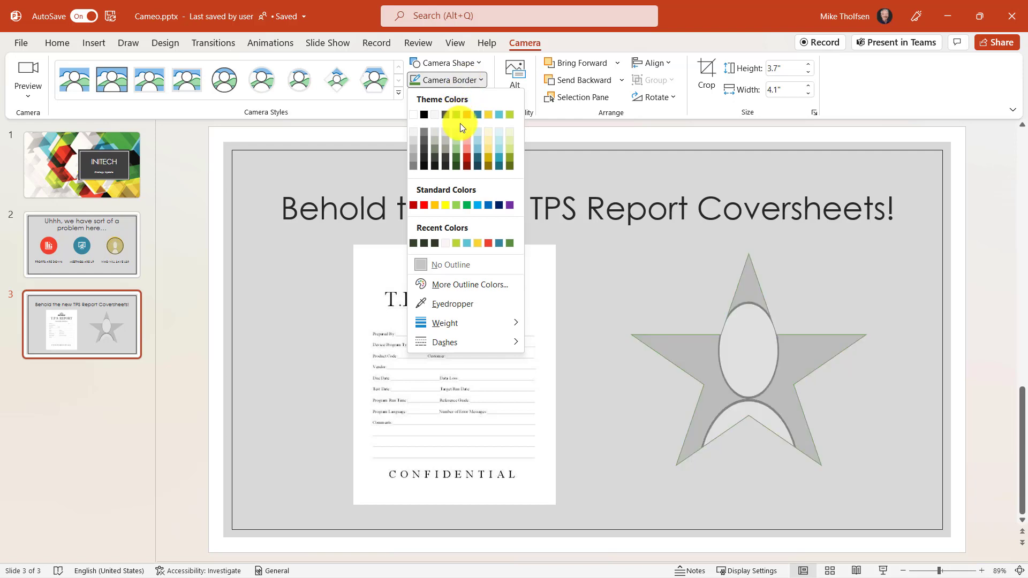
click(488, 115)
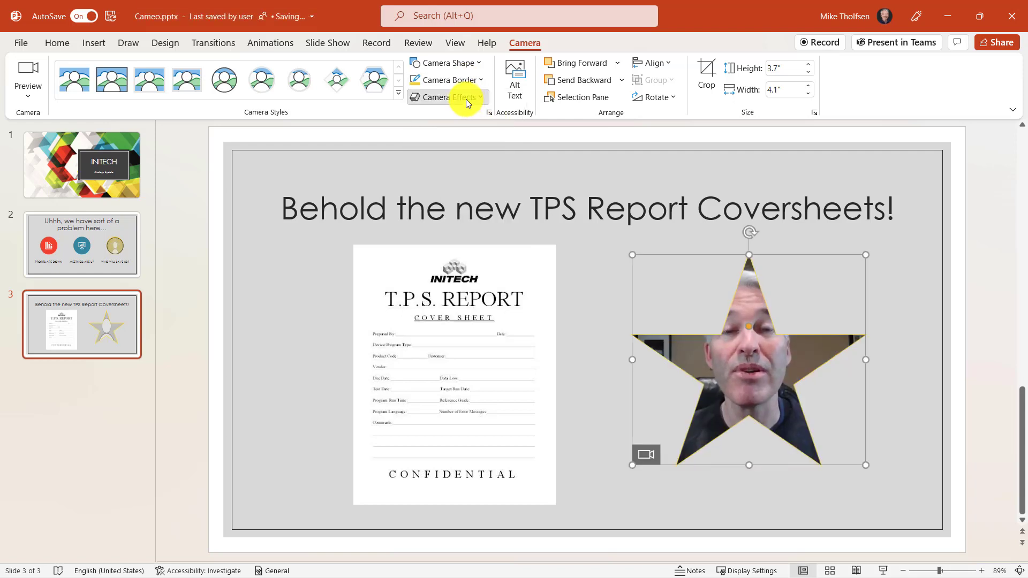
click(465, 98)
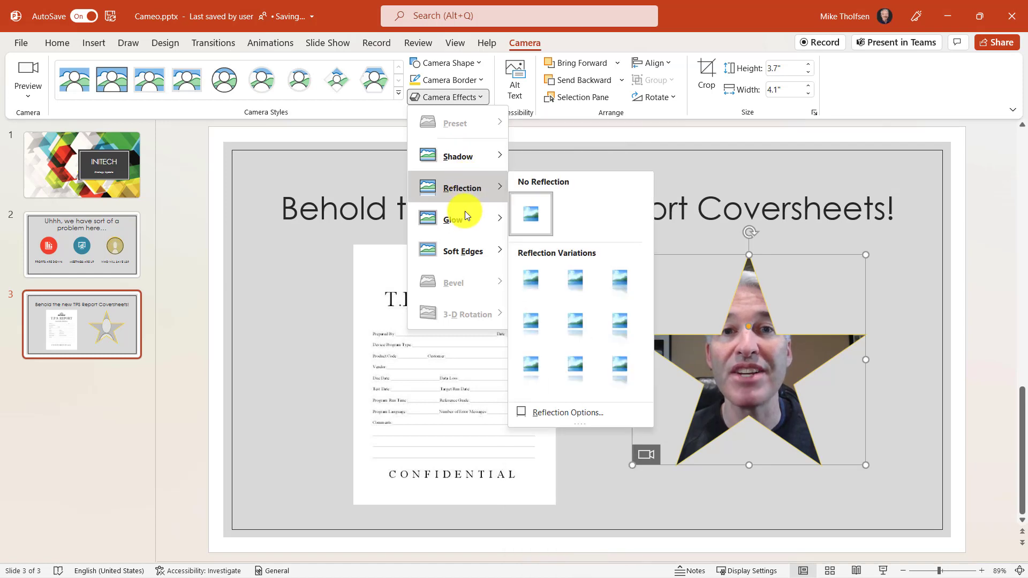
mouse_move(464, 217)
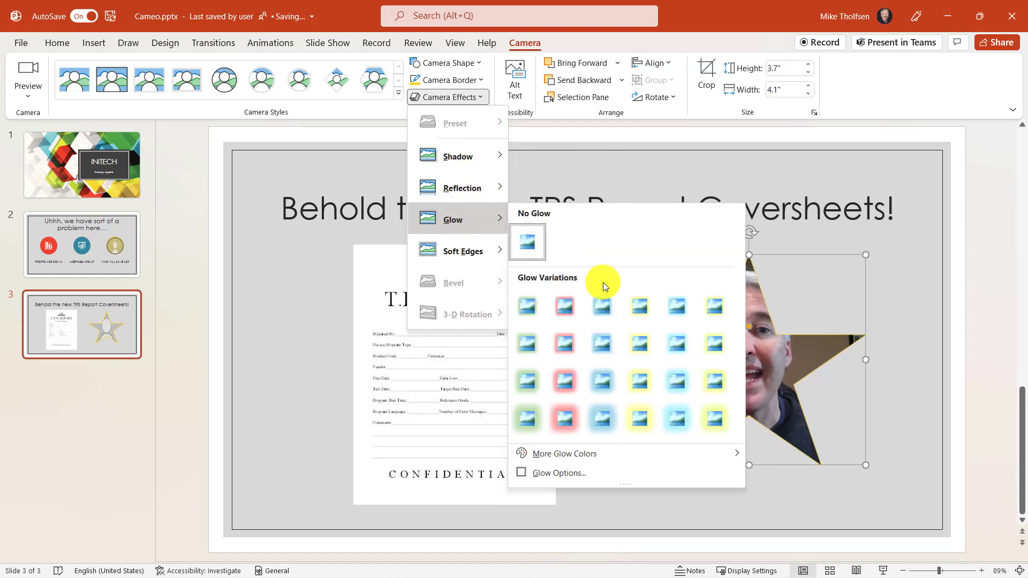
click(641, 380)
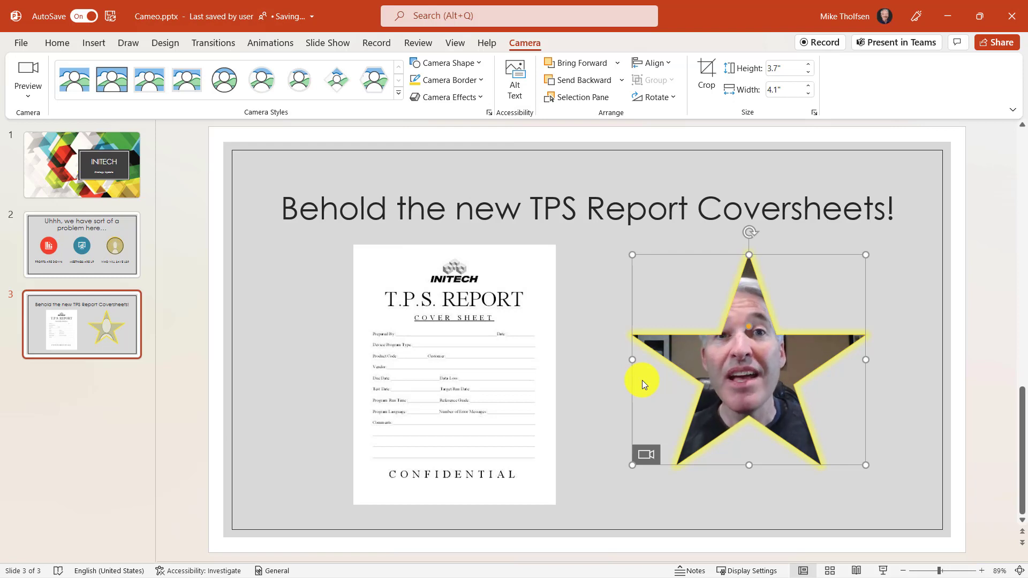
Apply a Fly In entrance animation to the star camera feed, starting On Click.
click(257, 46)
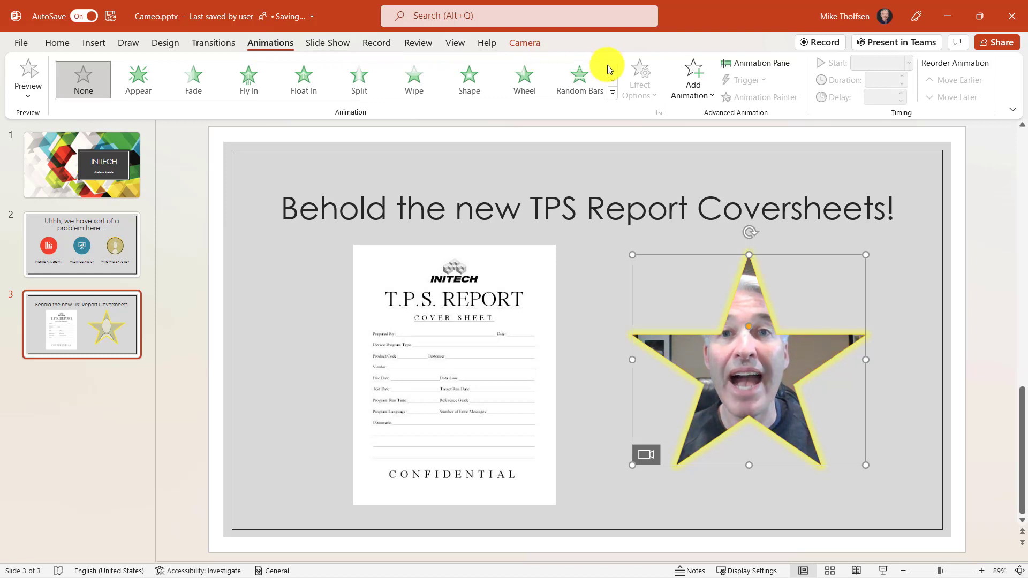
click(695, 78)
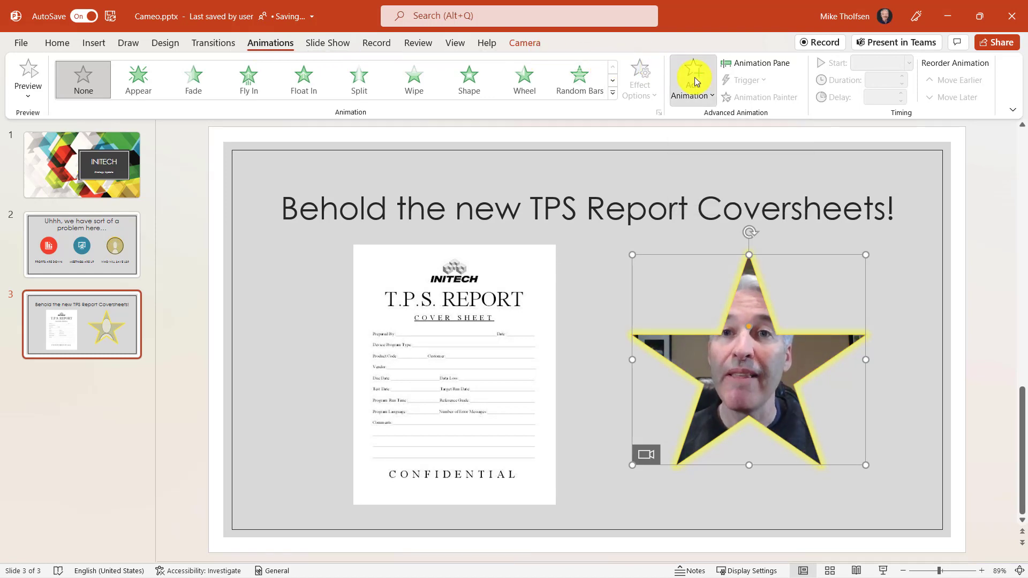
click(695, 81)
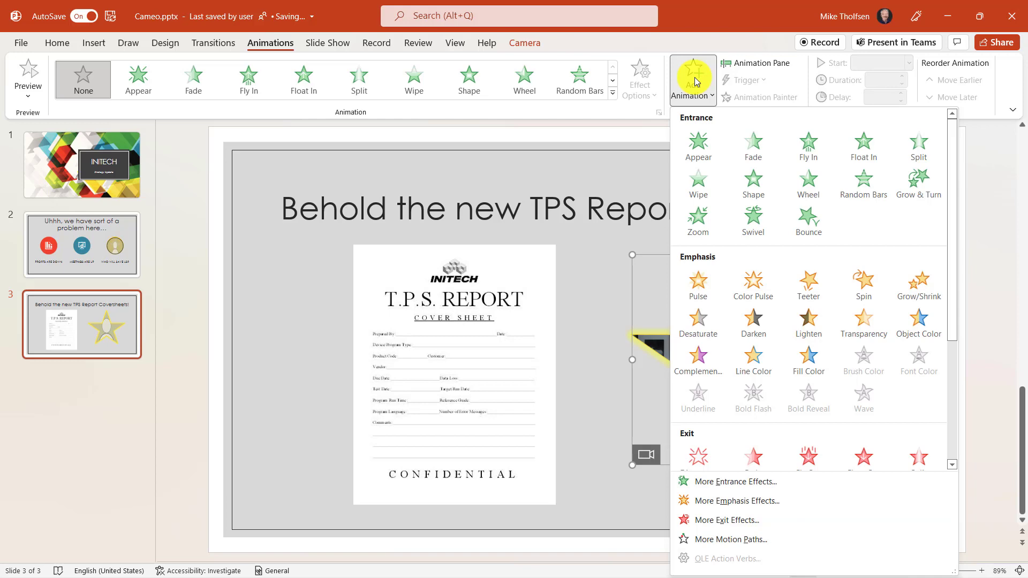
click(808, 151)
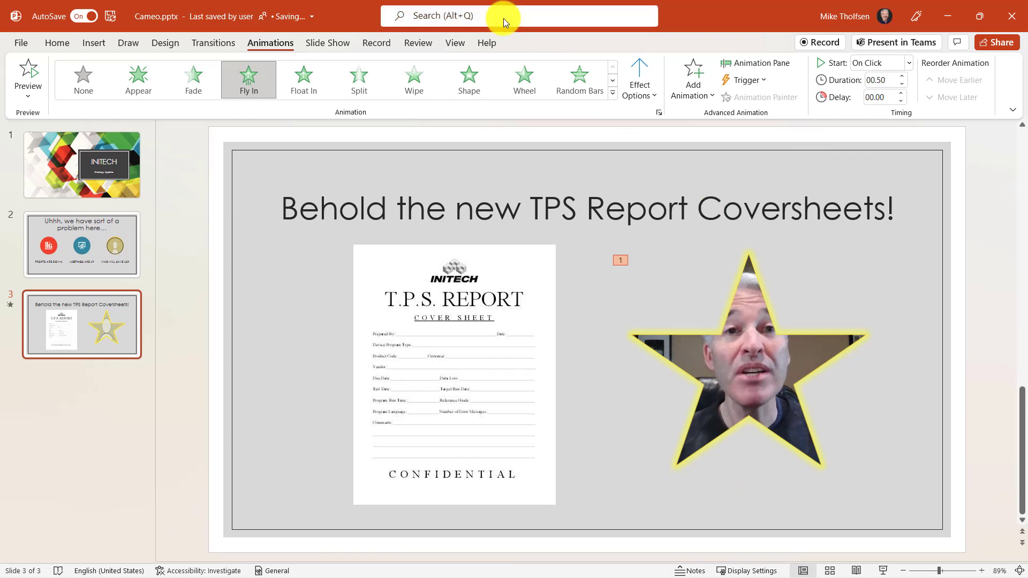
Switch to the Slide Show tab.
click(324, 42)
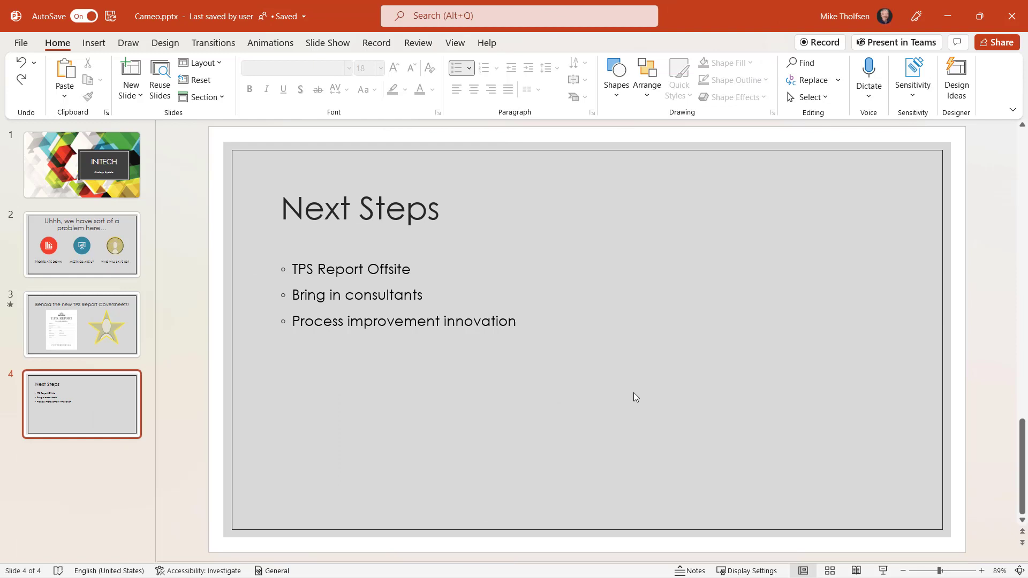
Insert a camera feed on slide 4 and apply the Designer layout with camera left, text right.
click(94, 43)
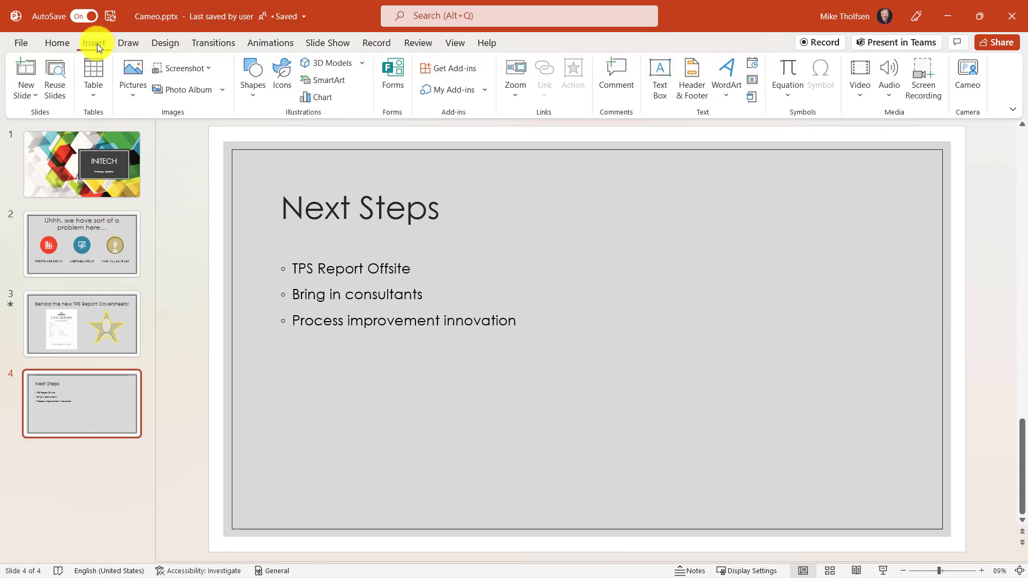
click(973, 84)
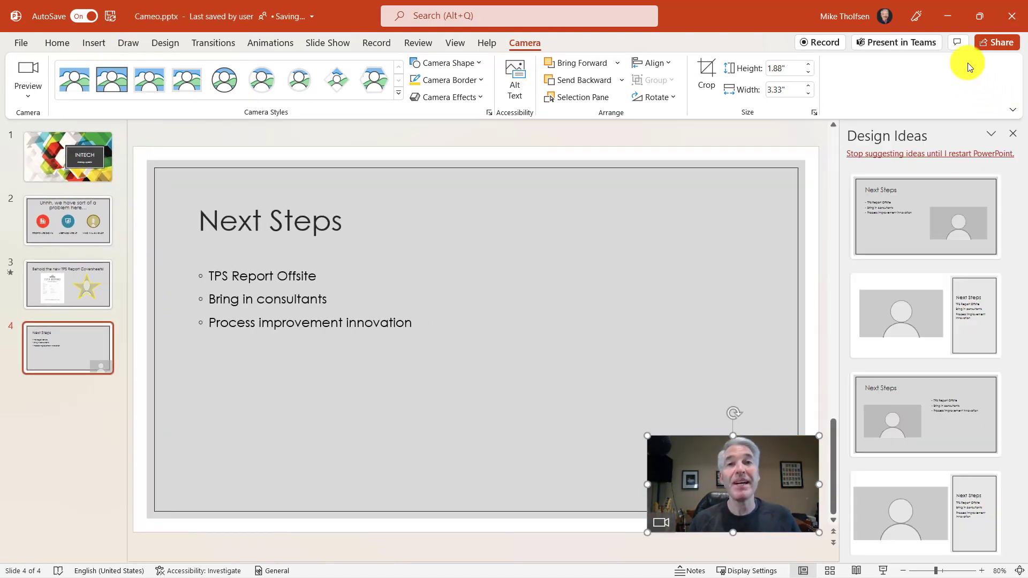
click(934, 220)
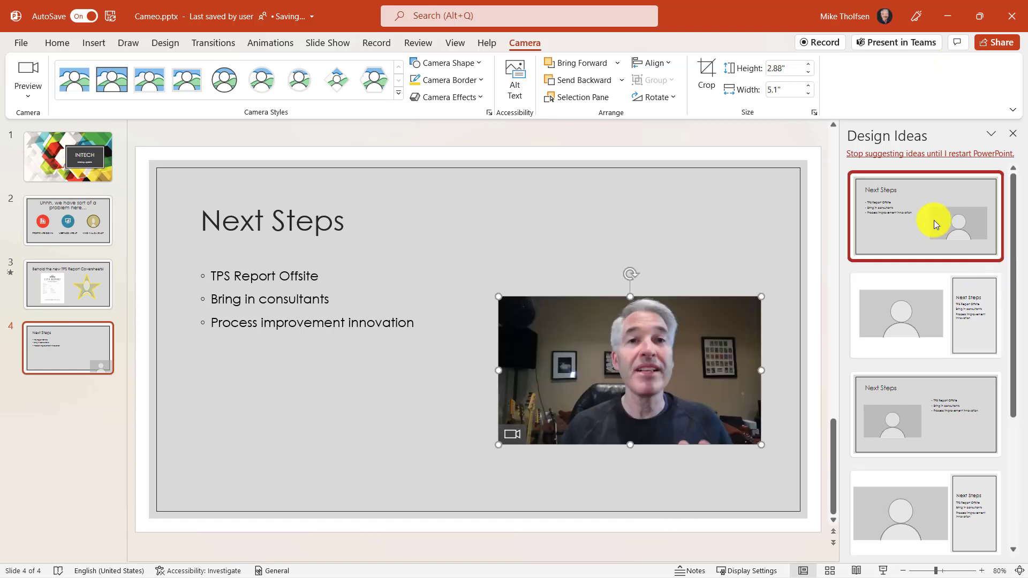
click(914, 318)
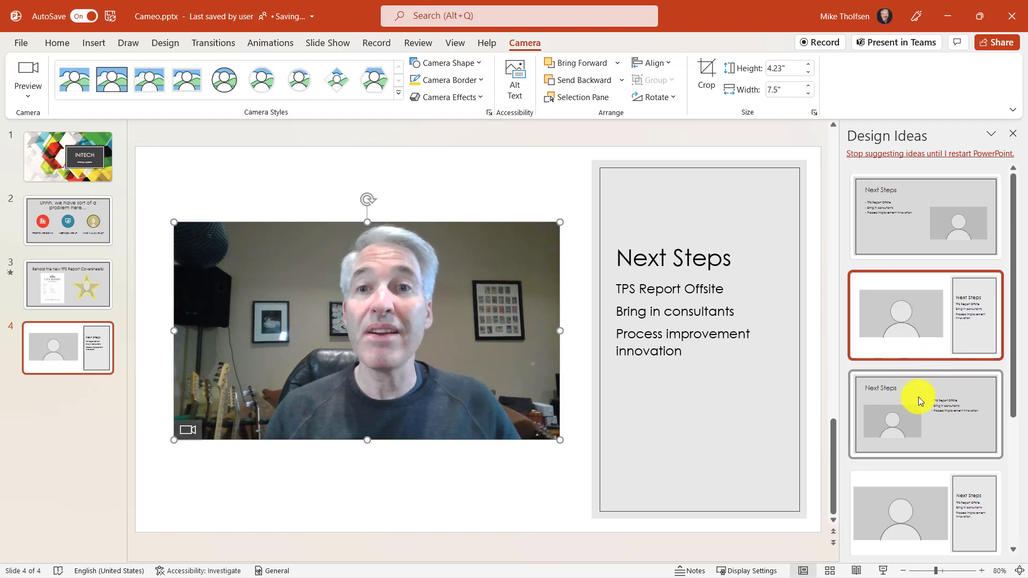
scroll(942, 356, down, 3)
scroll(903, 371, down, 1)
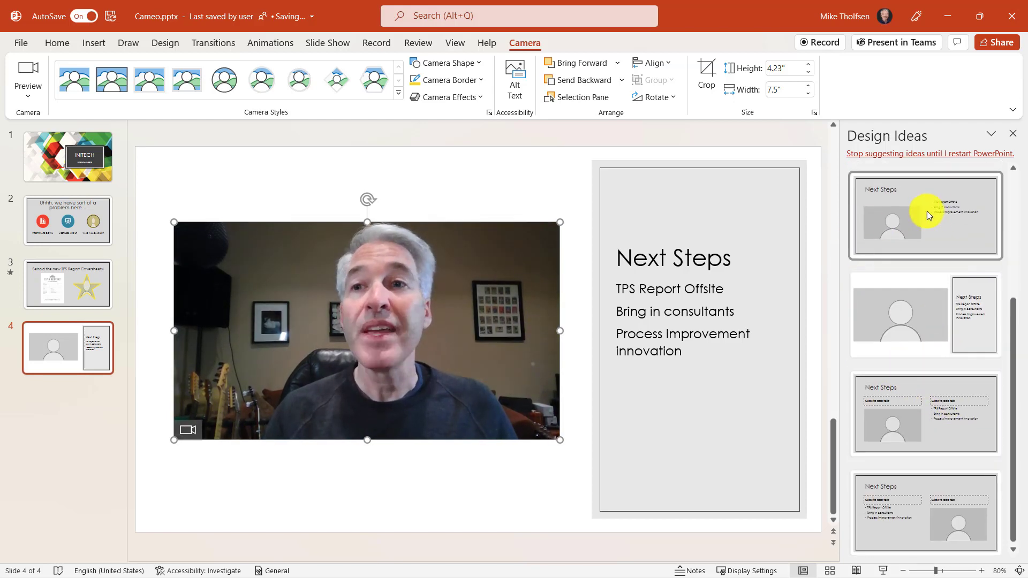
Close the Designer pane, then reopen Design Ideas from the Home tab.
click(1013, 134)
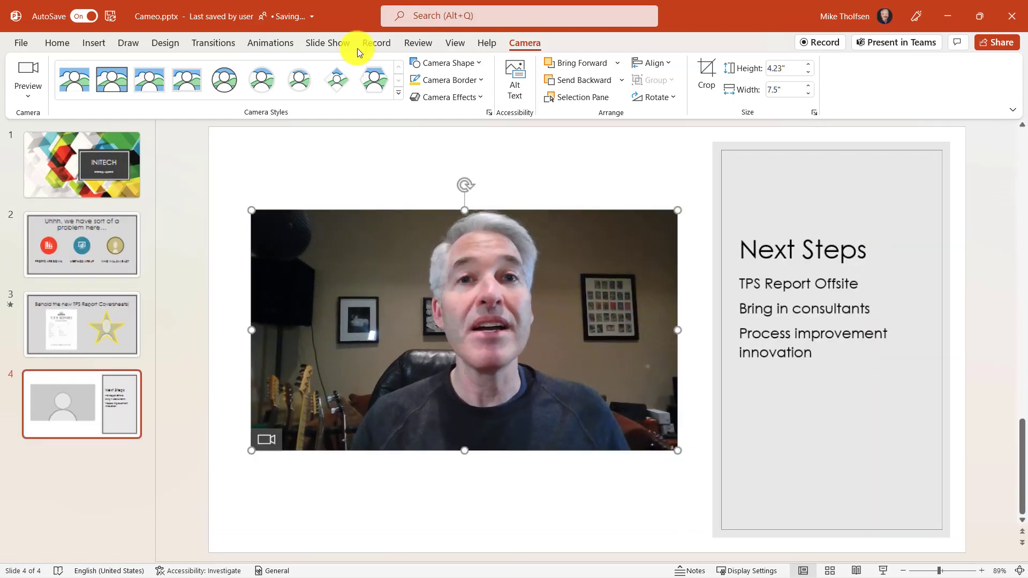
click(53, 44)
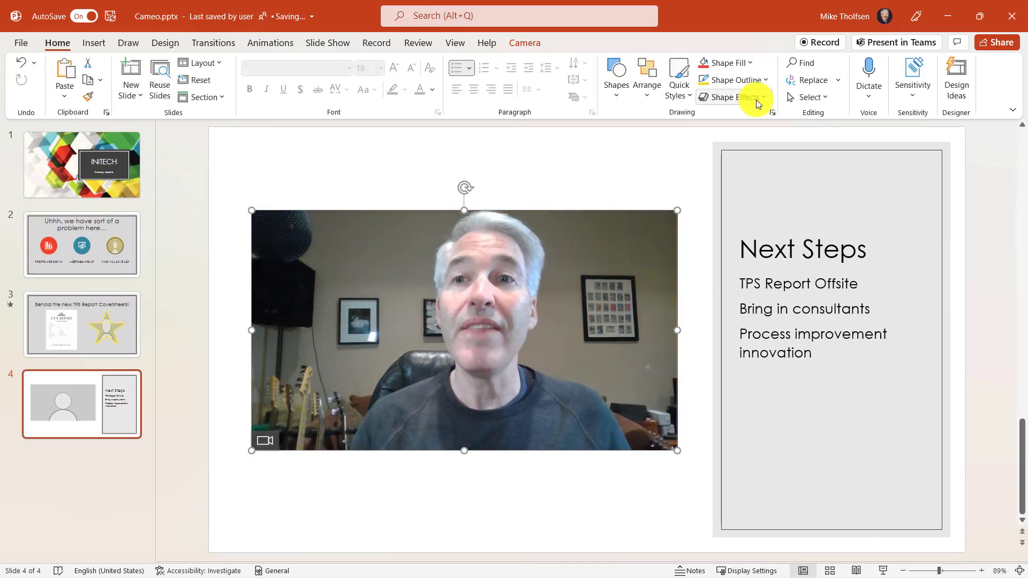
click(955, 85)
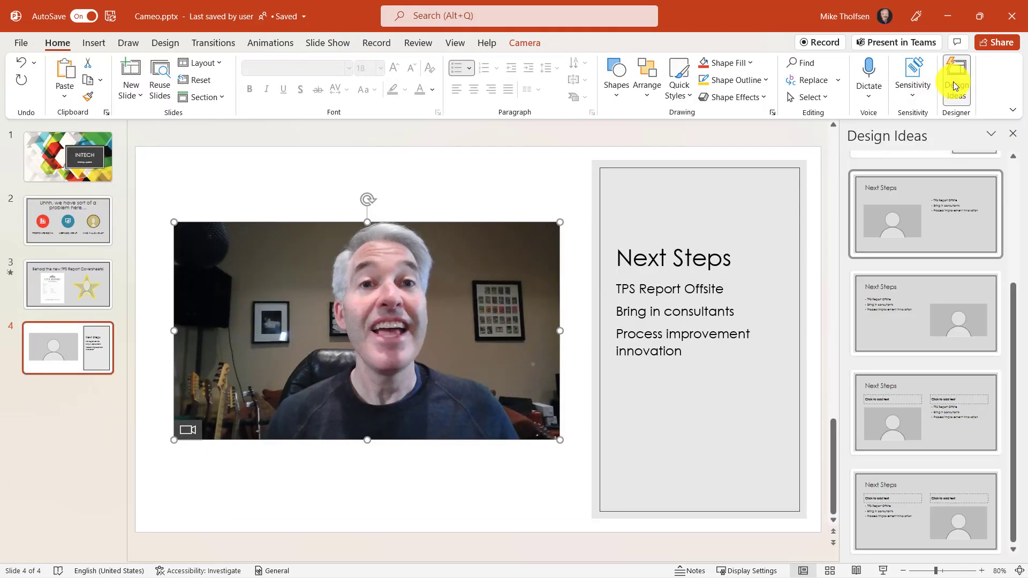